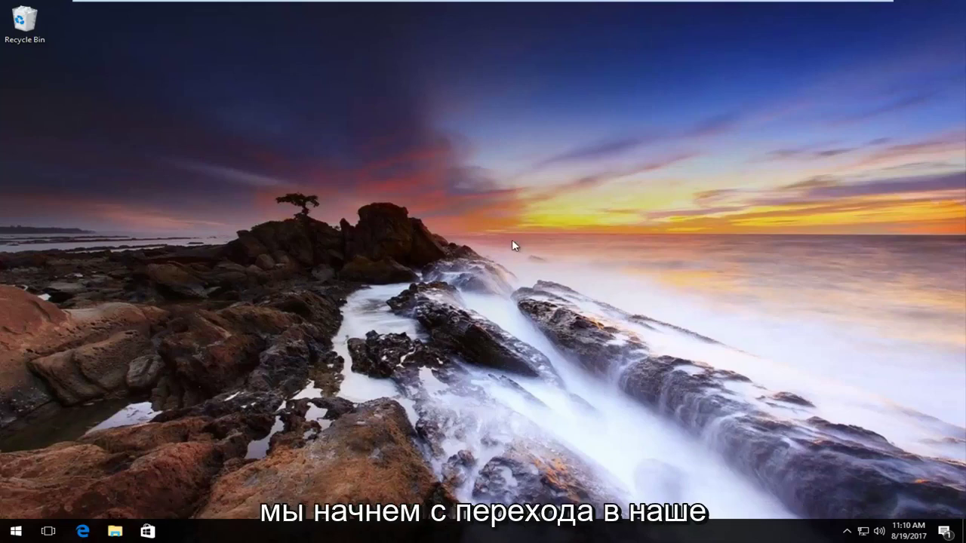
# Search the Start menu for 'this pc' and open This PC in File Explorer.
pyautogui.click(17, 531)
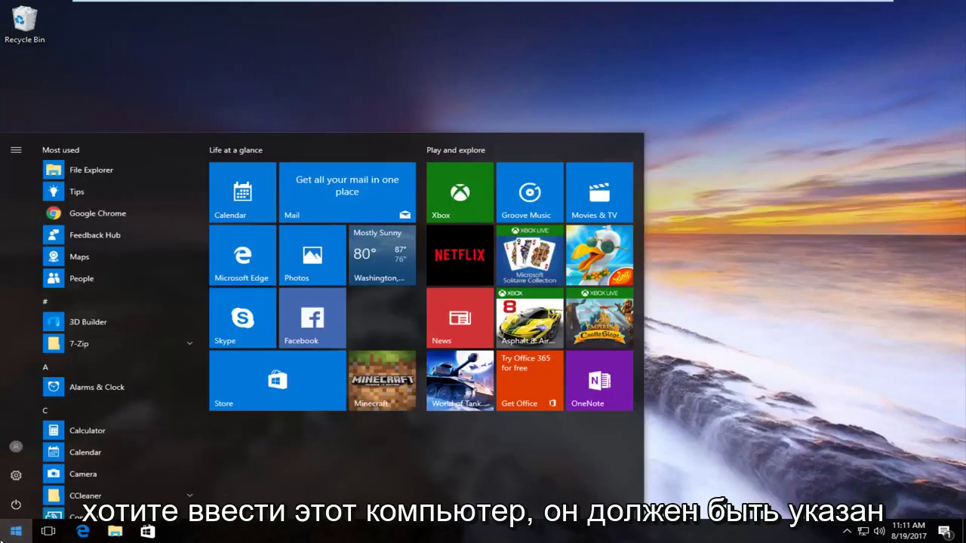
pyautogui.write('this pc')
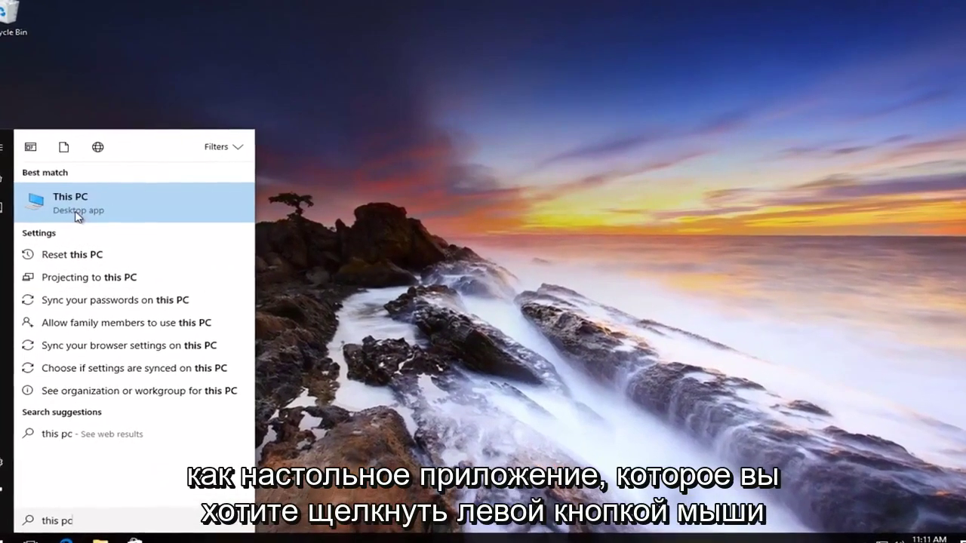
pyautogui.click(90, 217)
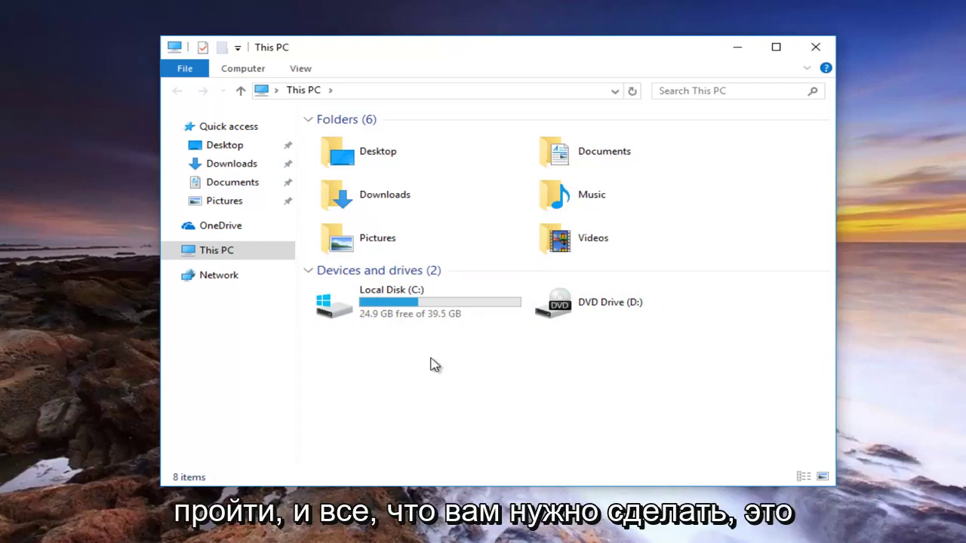
# Open Local Disk (C:) Properties and start Check under Error checking on the Tools tab.
pyautogui.rightClick(387, 303)
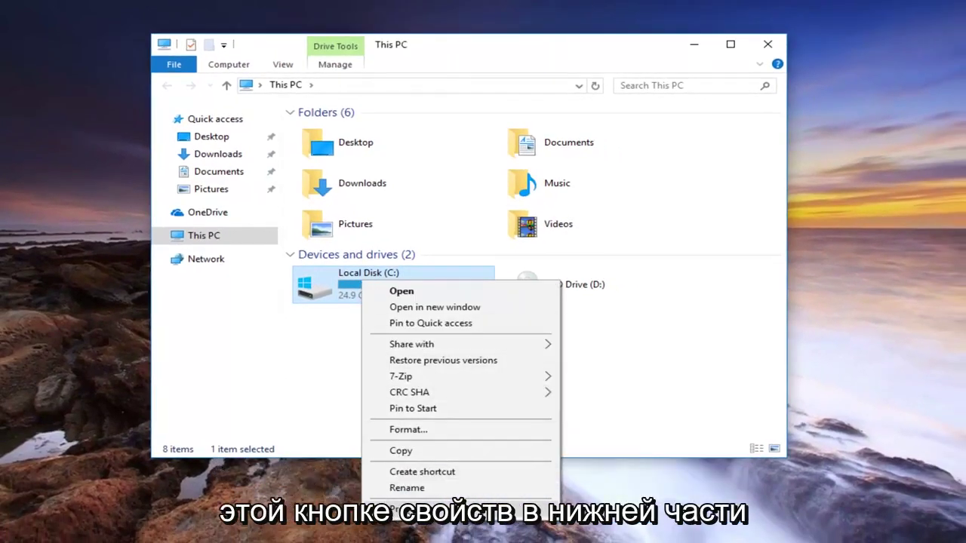
pyautogui.click(400, 510)
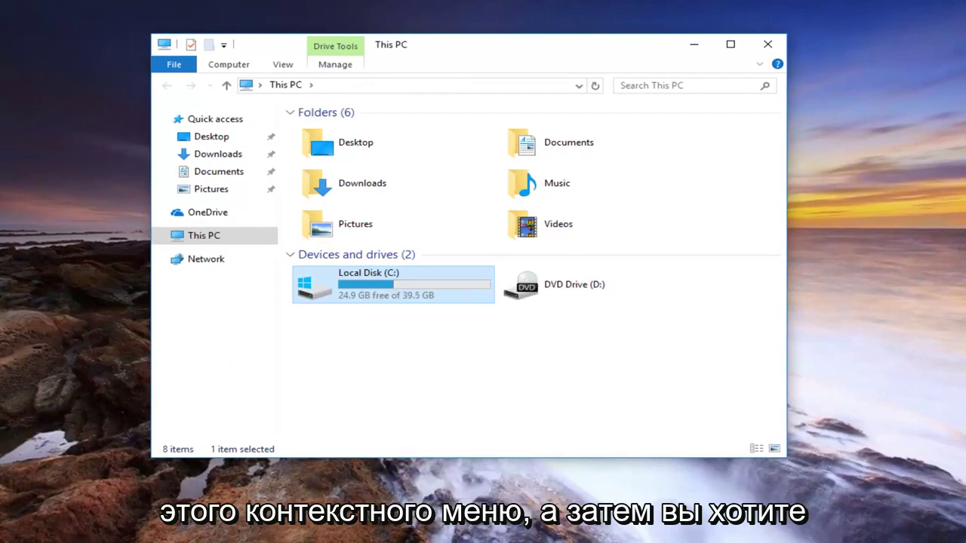
pyautogui.moveTo(472, 215); pyautogui.dragTo(421, 90)
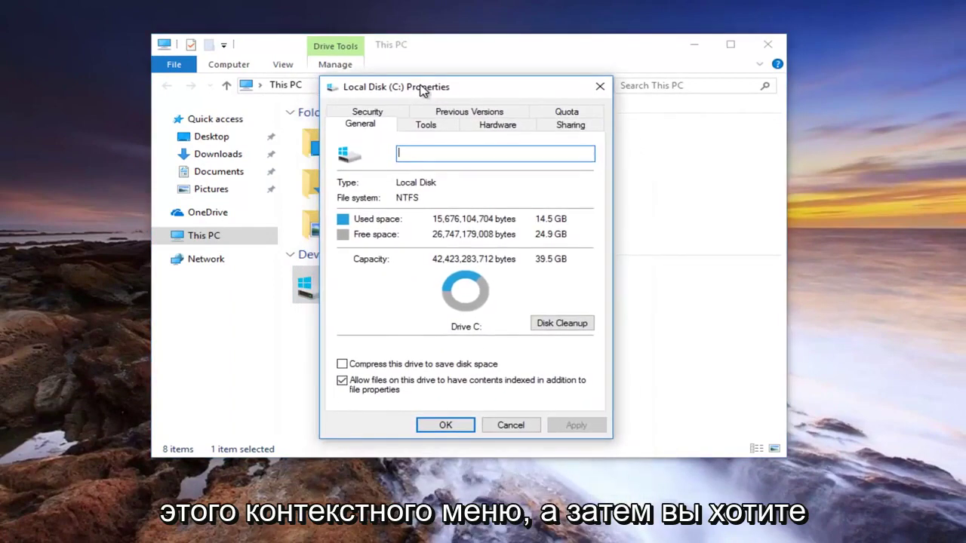
pyautogui.click(409, 129)
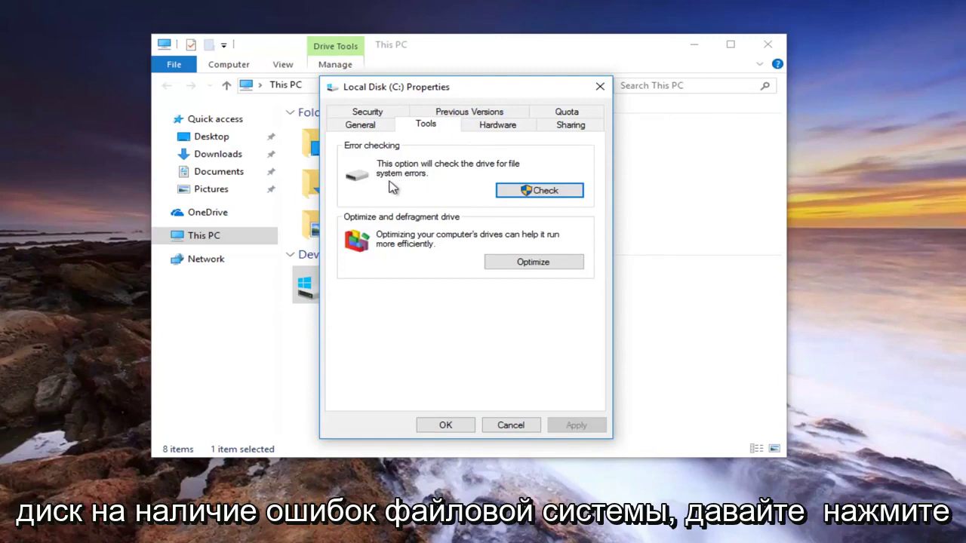
pyautogui.click(533, 193)
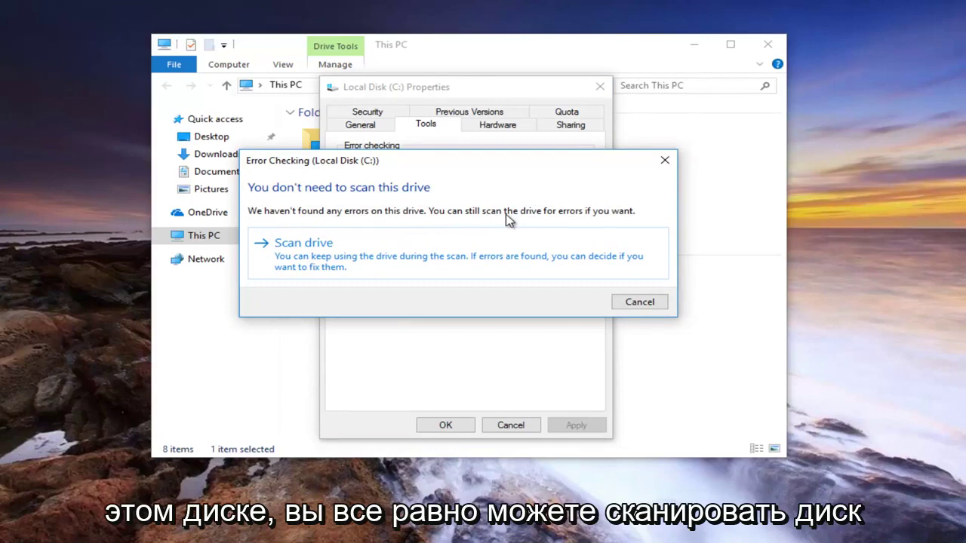
# Scan drive C: anyway even though no errors were reported.
pyautogui.click(315, 256)
pyautogui.moveTo(337, 161); pyautogui.dragTo(425, 171)
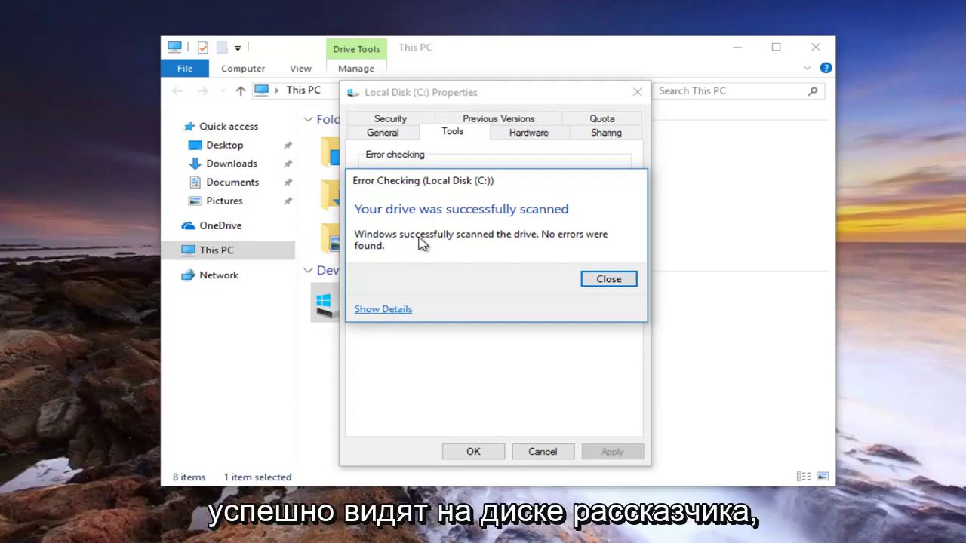
# Inspect Chkdsk event 26226 in a maximized Event Viewer, ending on its Details tab.
pyautogui.click(381, 309)
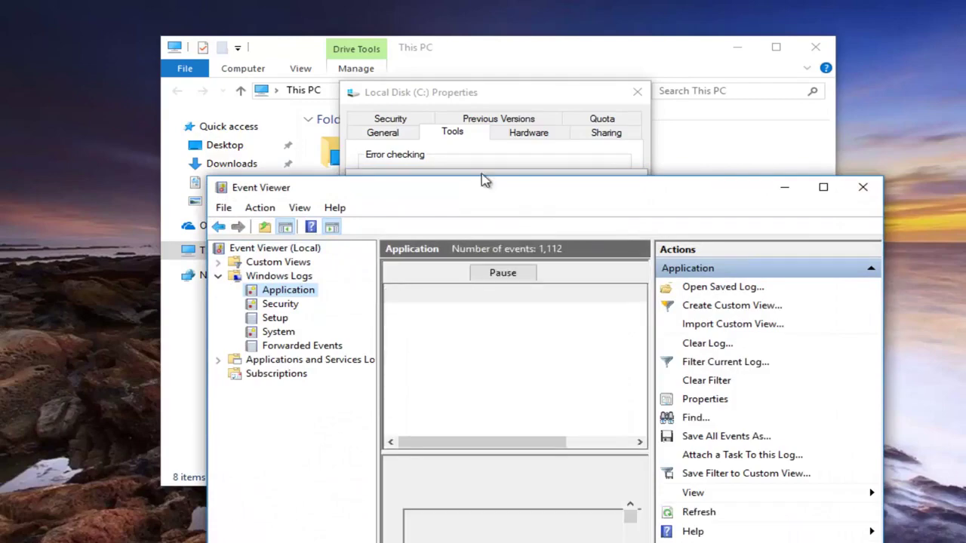
pyautogui.moveTo(485, 181); pyautogui.dragTo(482, 172)
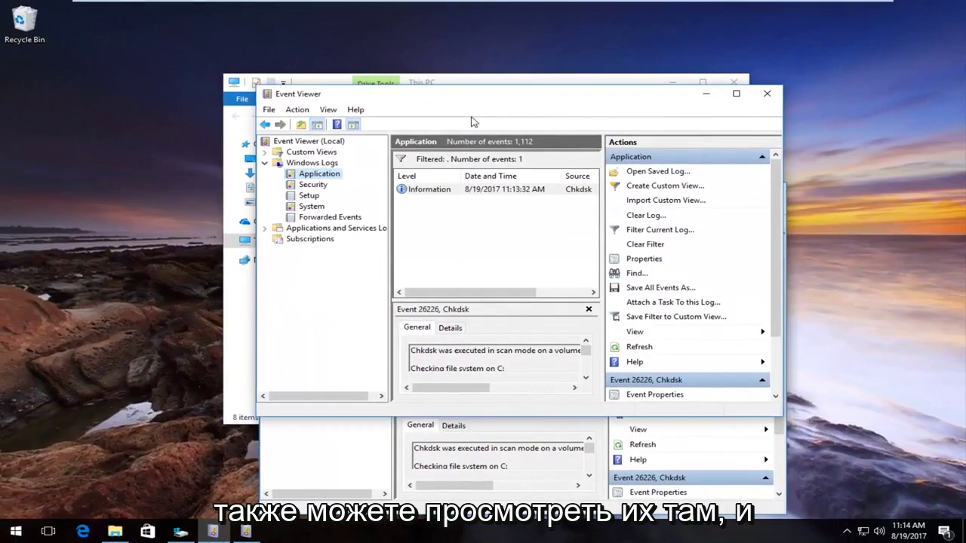
pyautogui.click(735, 94)
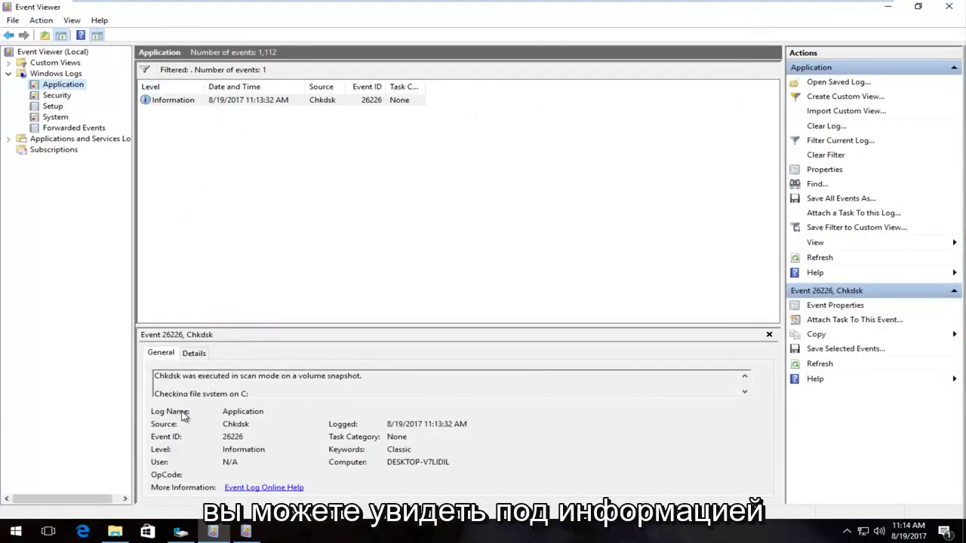
pyautogui.moveTo(251, 428); pyautogui.dragTo(213, 430)
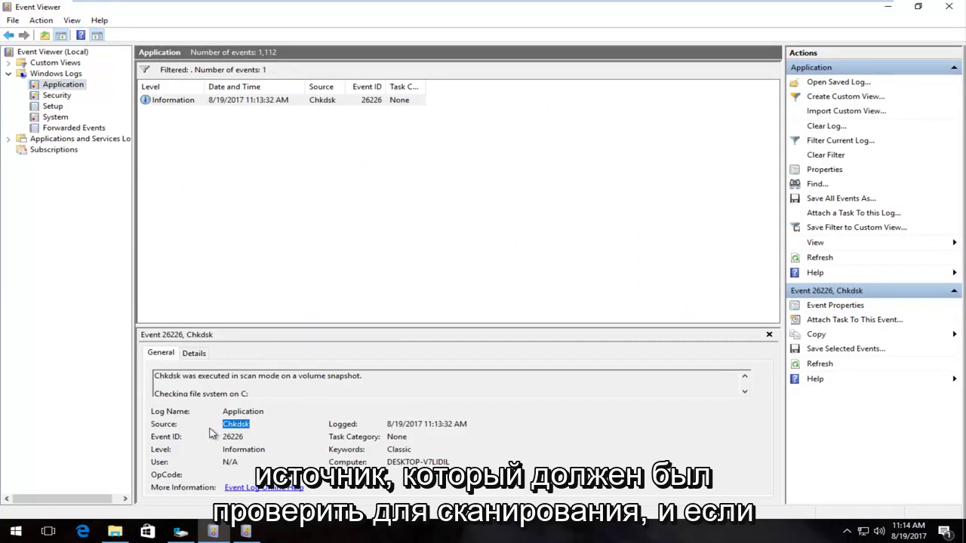
pyautogui.click(201, 280)
pyautogui.click(194, 352)
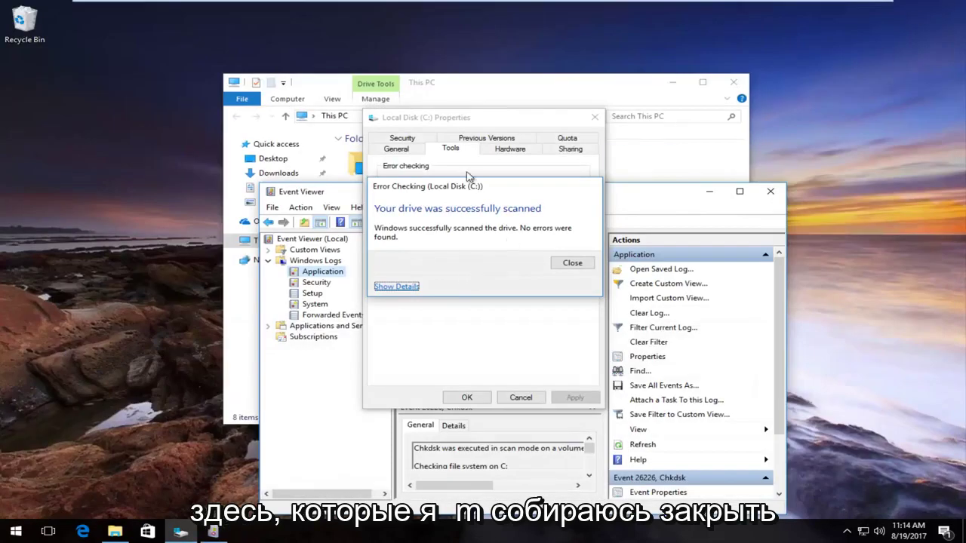
# Close Event Viewer, Error Checking, the C: Properties and This PC windows, then open Start.
pyautogui.click(770, 191)
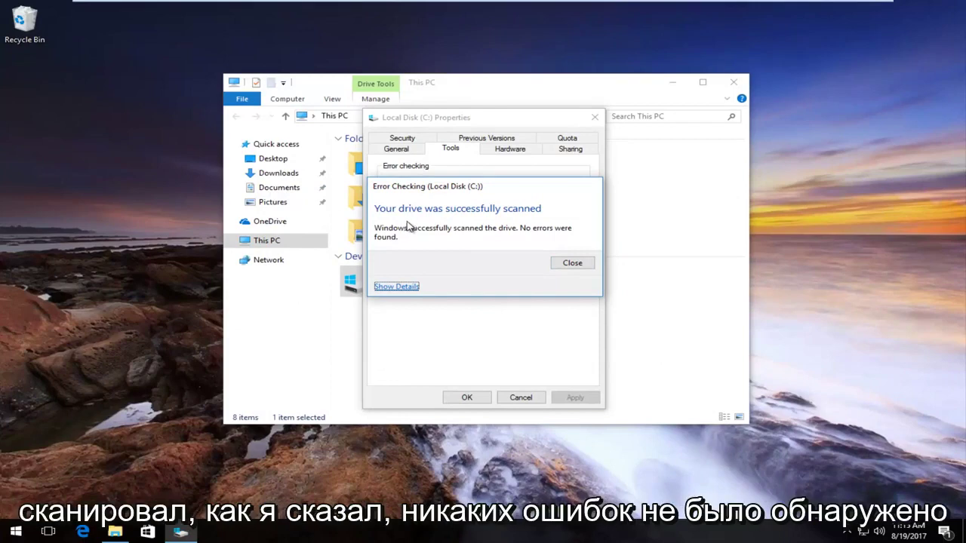
pyautogui.click(564, 266)
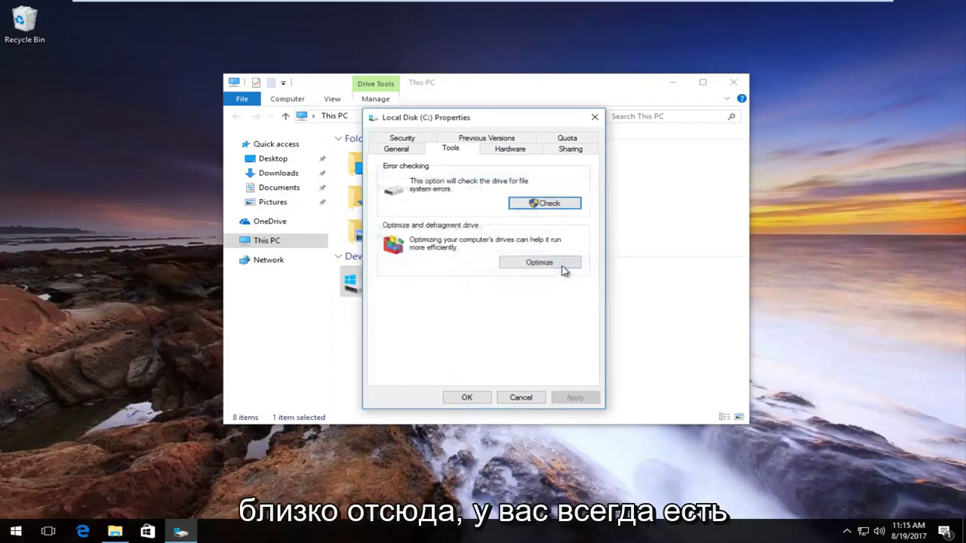
pyautogui.click(593, 119)
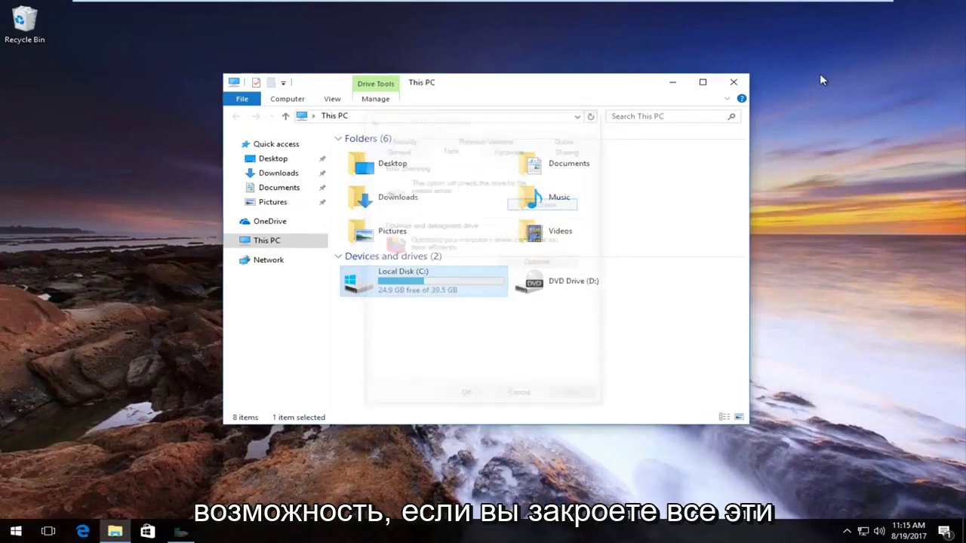
pyautogui.click(734, 83)
pyautogui.click(17, 529)
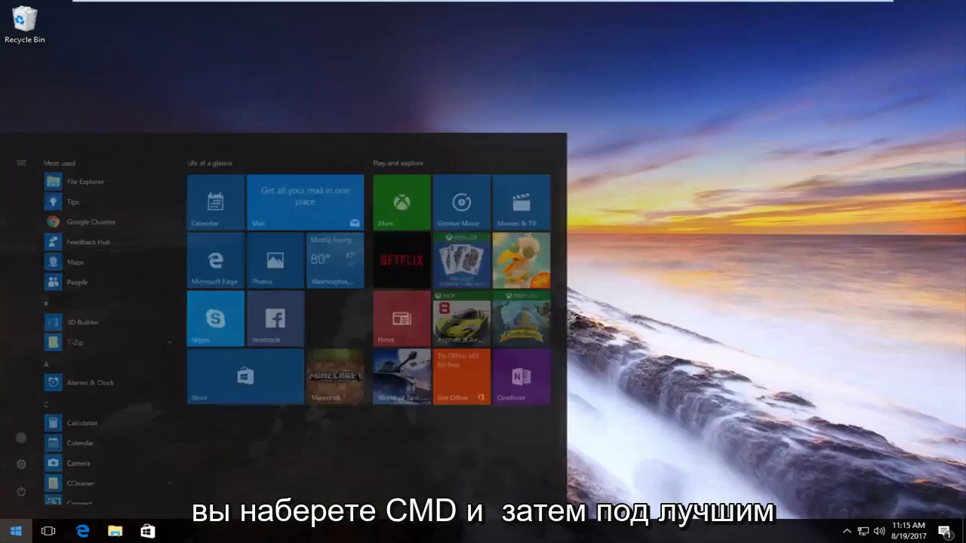
# Search for cmd and run Command Prompt as administrator, approving the User Account Control prompt.
pyautogui.write('cmd')
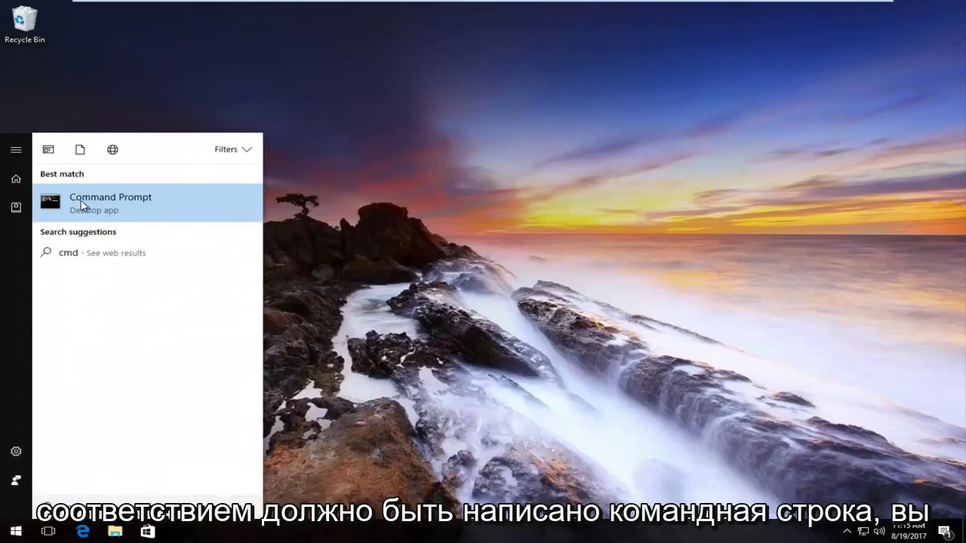
pyautogui.rightClick(83, 205)
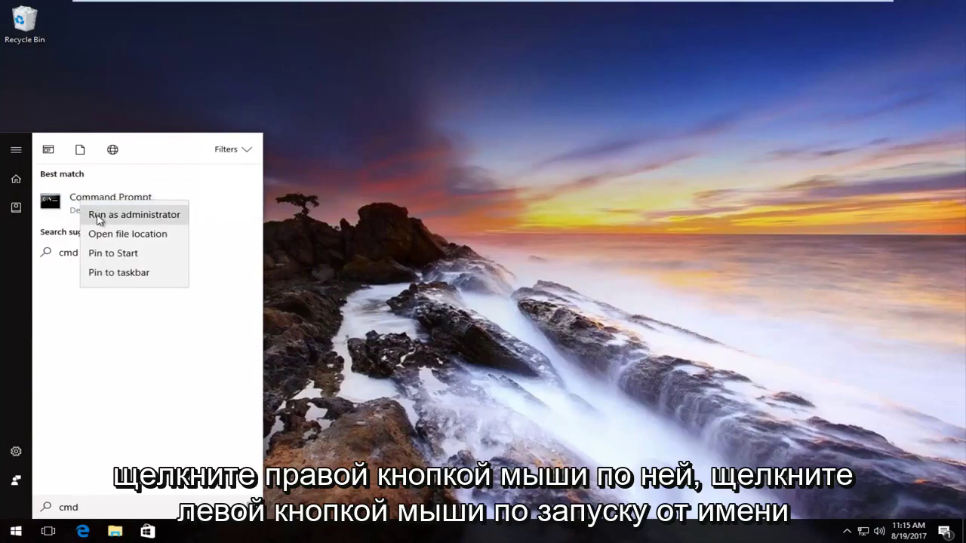
pyautogui.click(98, 216)
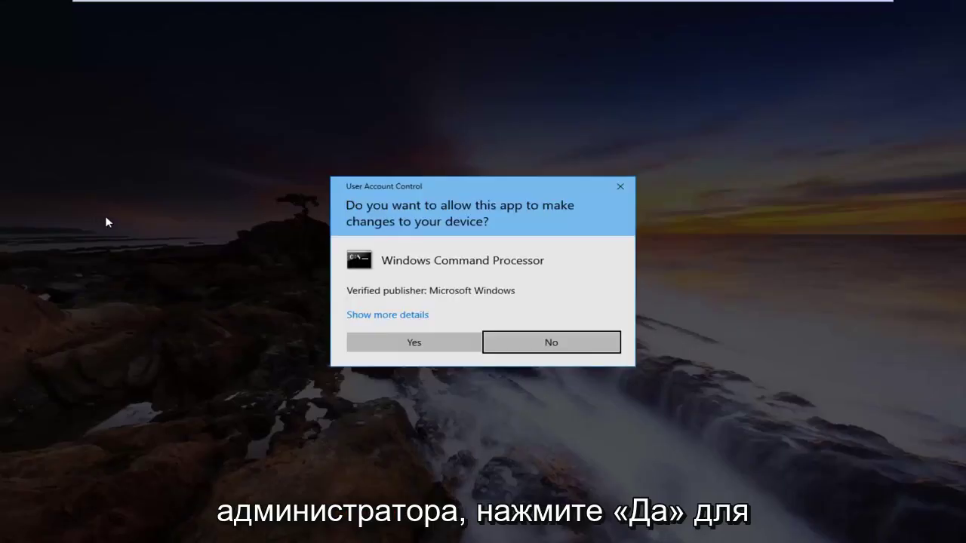
pyautogui.click(374, 337)
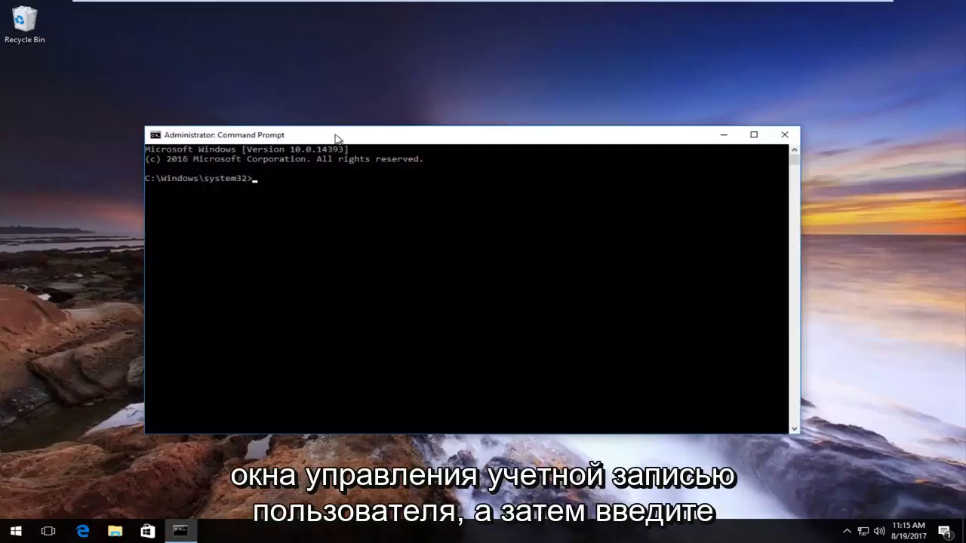
# Enter the command chkdsk C: /f at the administrator Command Prompt.
pyautogui.moveTo(336, 138); pyautogui.dragTo(343, 126)
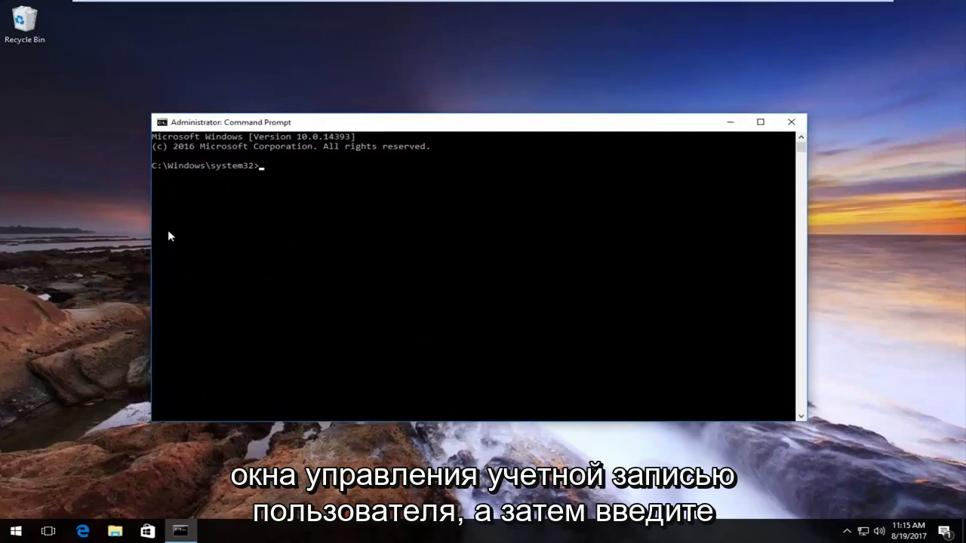
pyautogui.write('c')
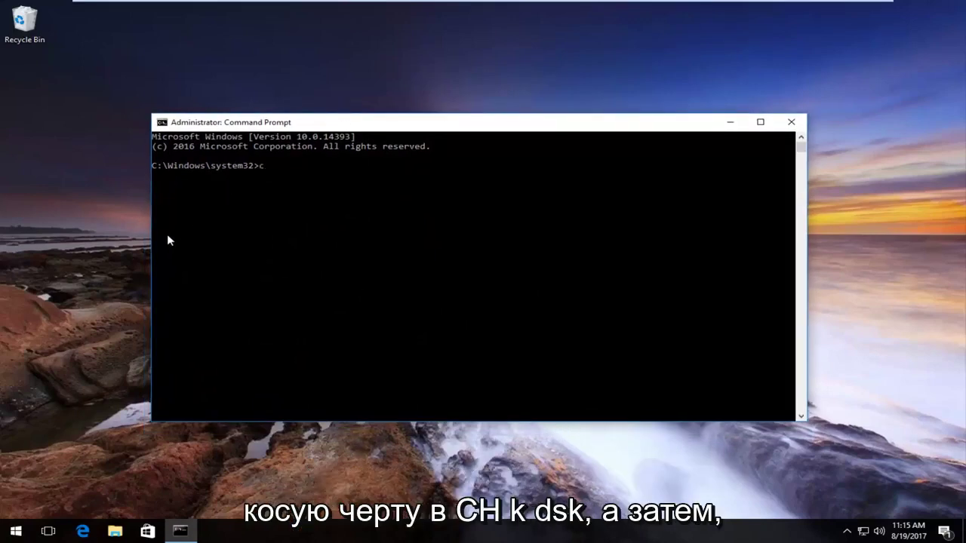
pyautogui.write('hk')
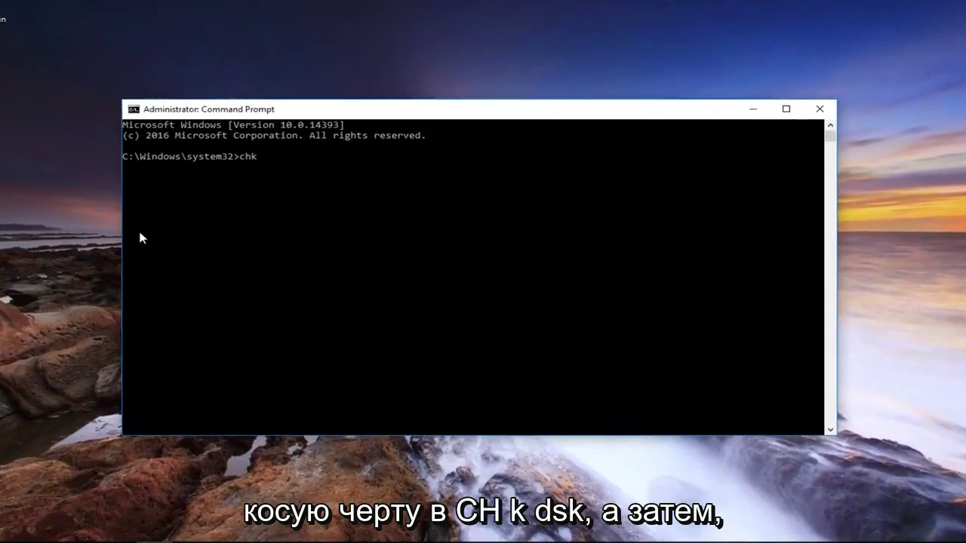
pyautogui.write('dsk')
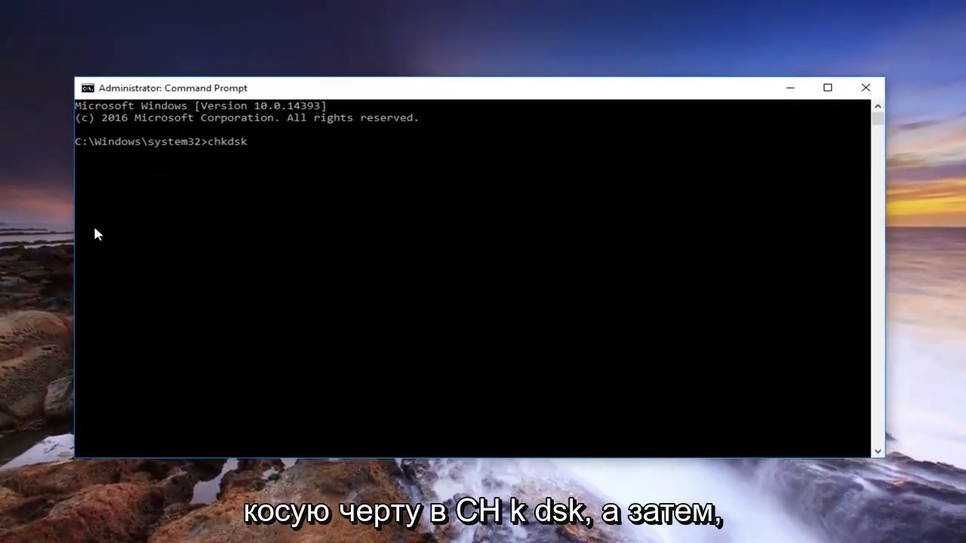
pyautogui.write(' /')
pyautogui.press('BackSpace')
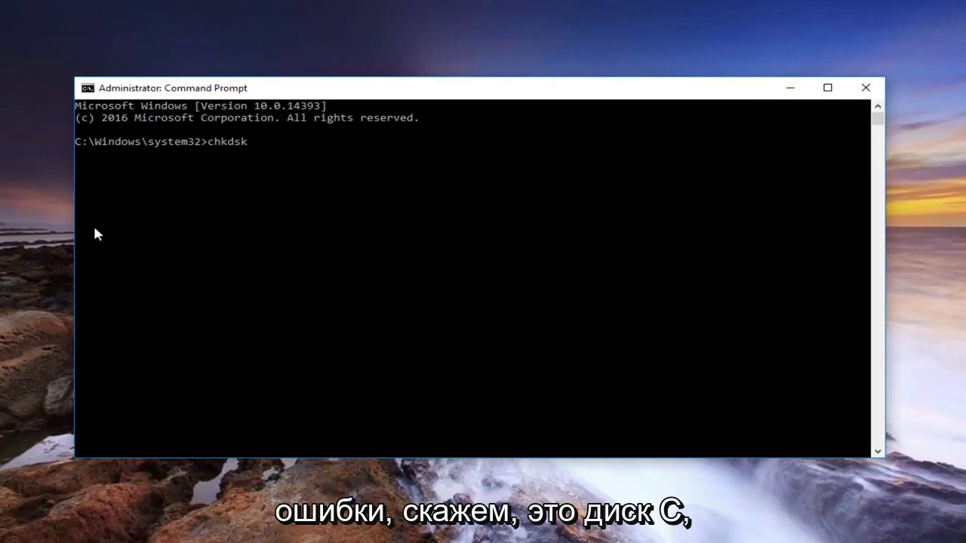
pyautogui.write('C')
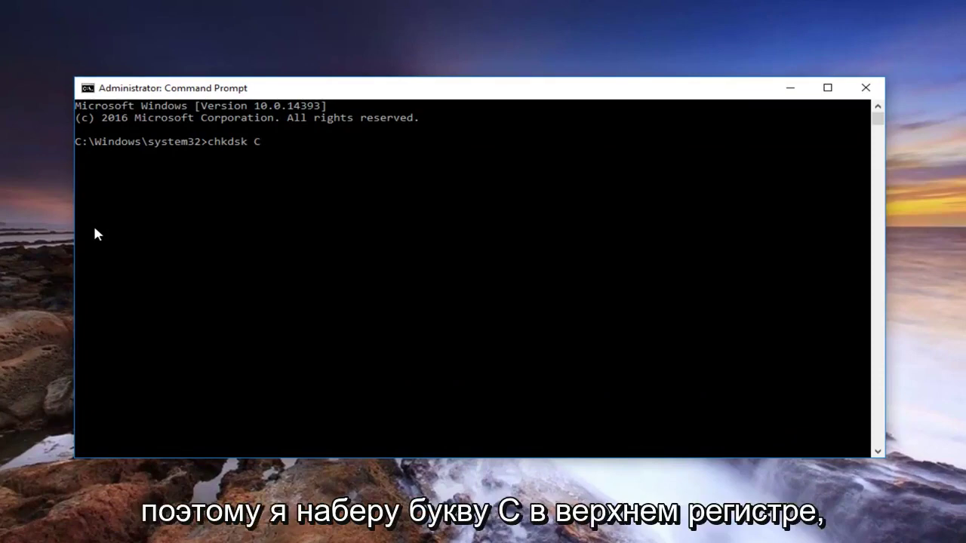
pyautogui.write(':')
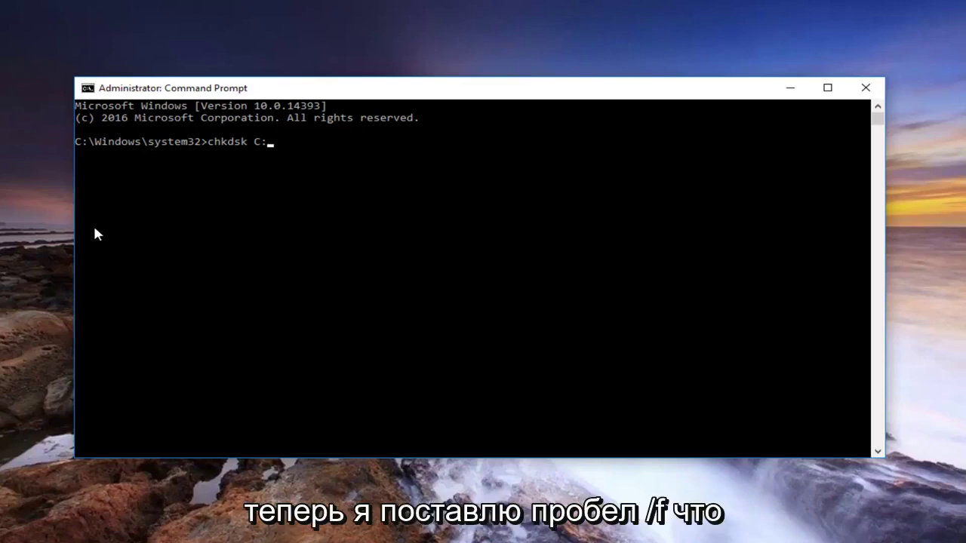
pyautogui.write(' /f')
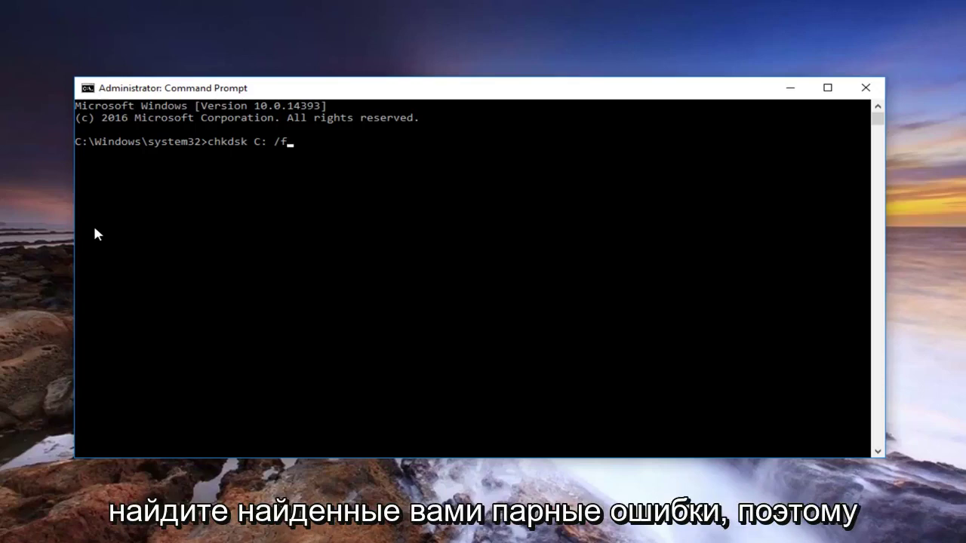
pyautogui.press('Return')
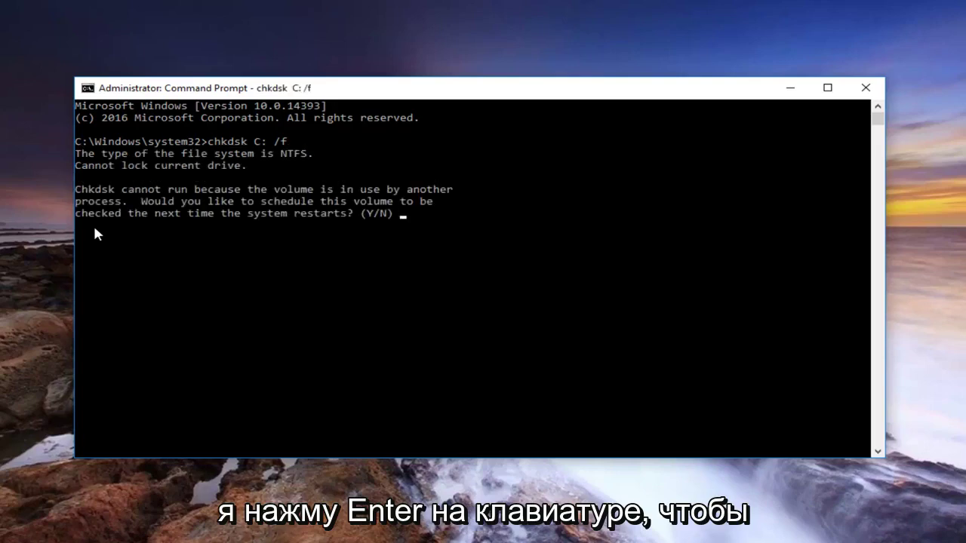